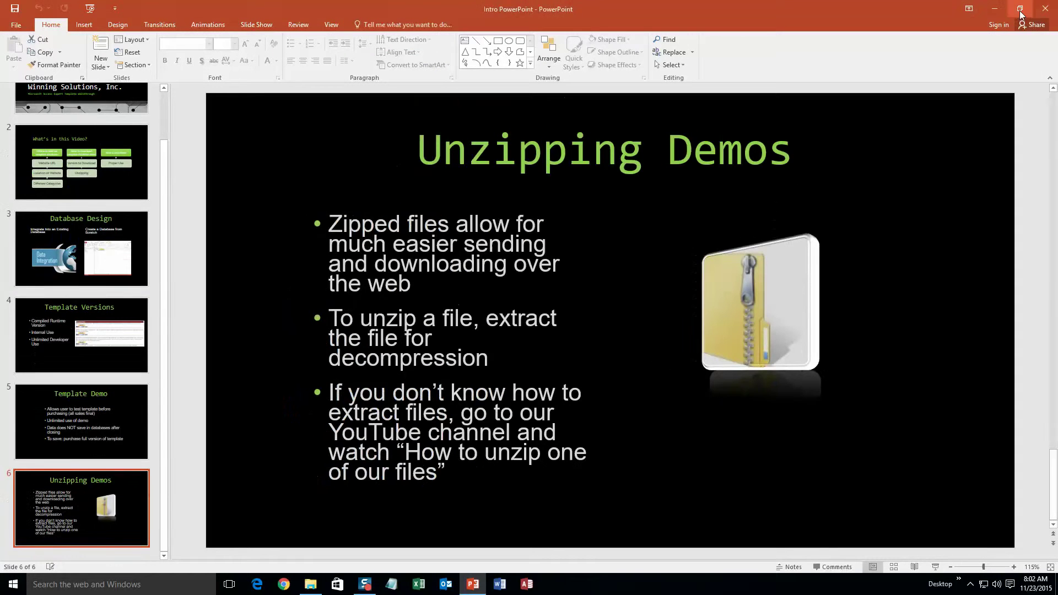
Close PowerPoint and the Downloads folder, then load microsoftaccessexpert.com in Chrome
{"action": "left_click", "coordinate": [1054, 6]}
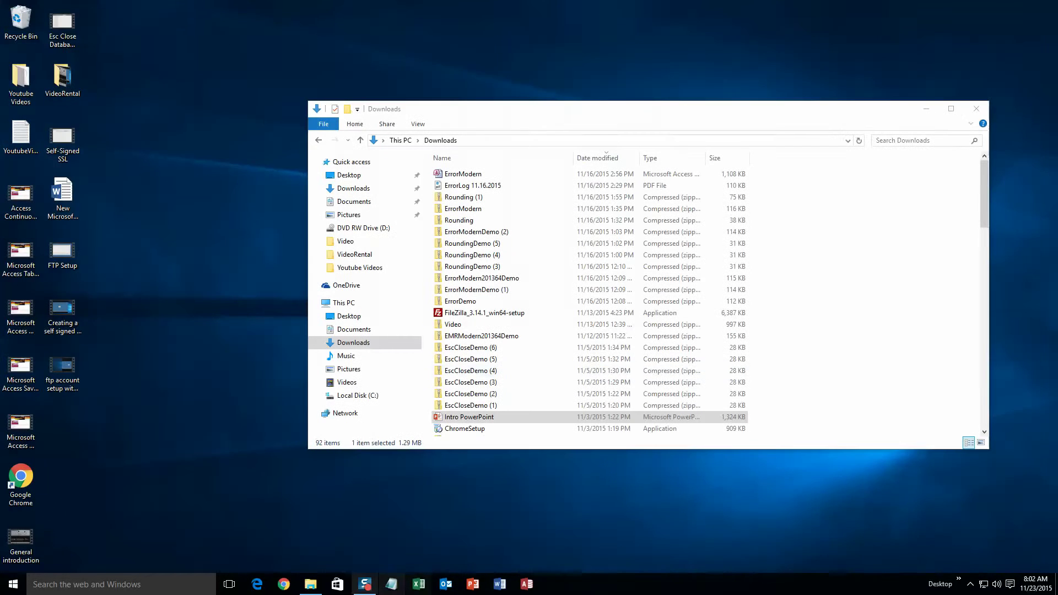
{"action": "left_click", "coordinate": [978, 108]}
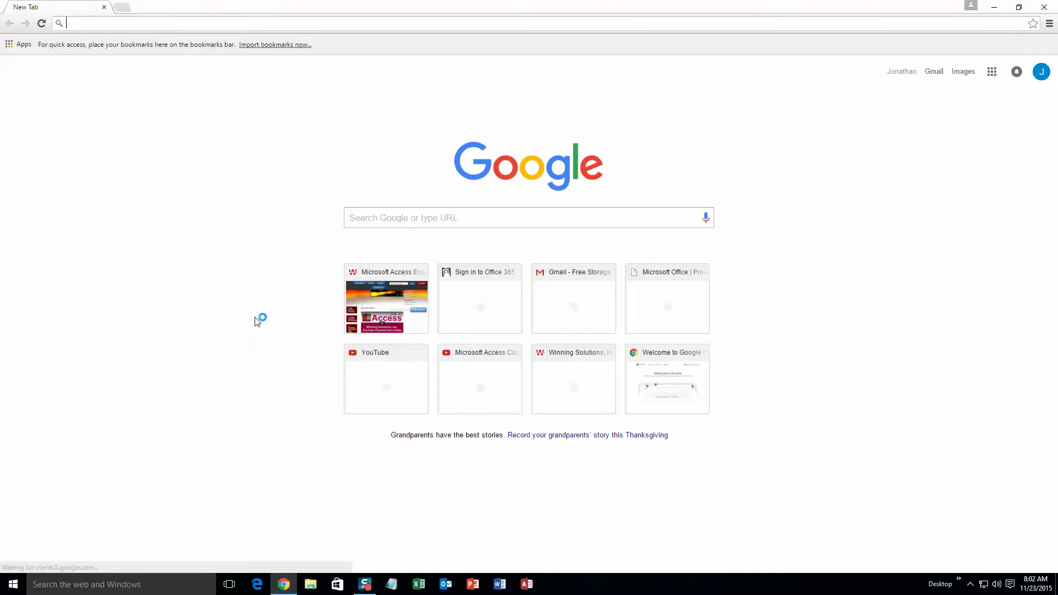
{"action": "type", "text": "microsoftaccessexpert.com"}
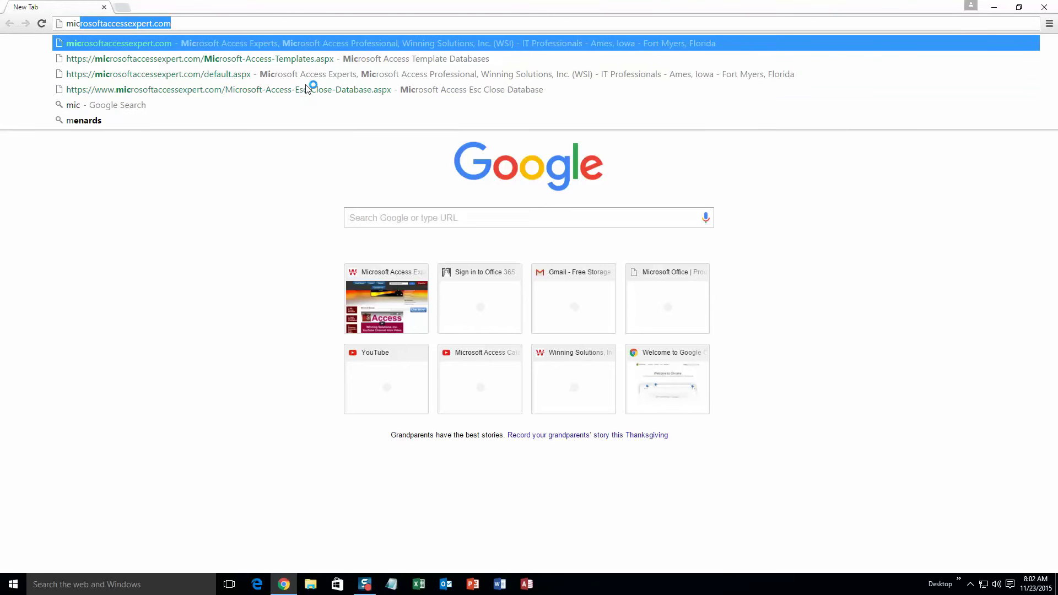
{"action": "key", "text": "Right"}
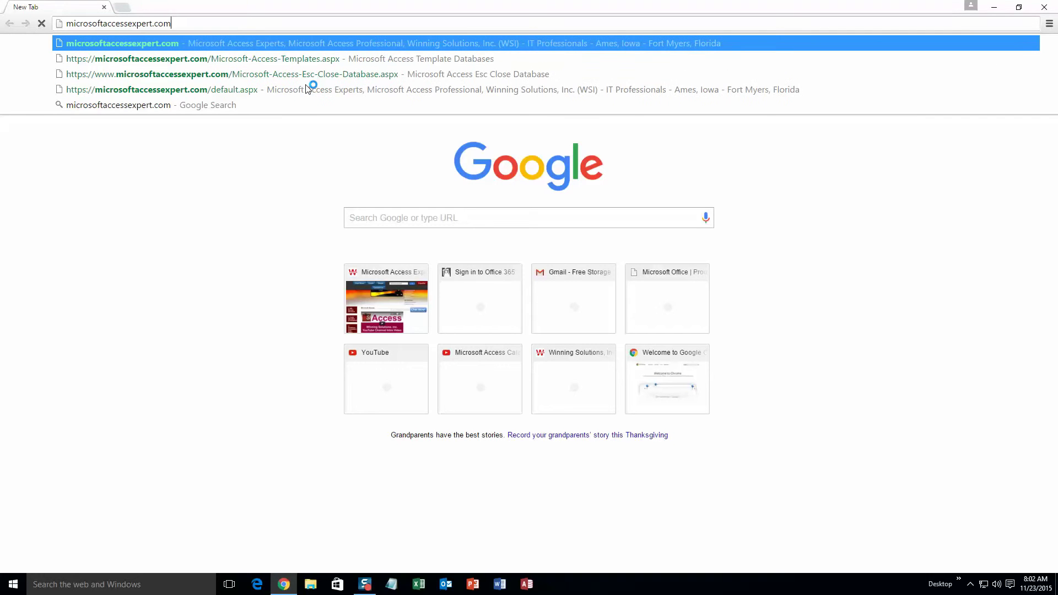
{"action": "key", "text": "Return"}
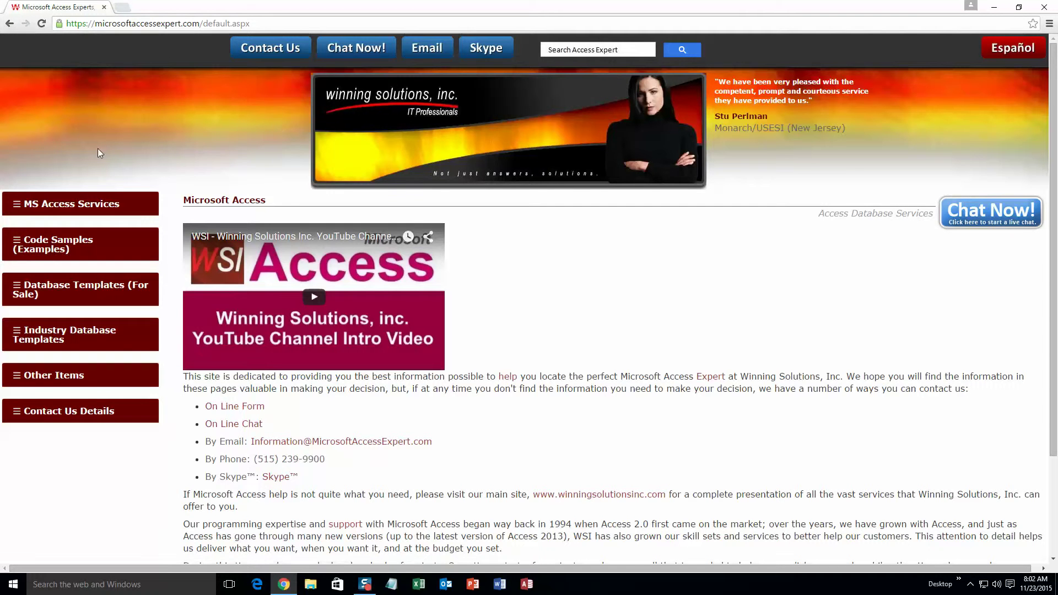
Open the Database Templates (For Sale) list and scroll through the templates
{"action": "left_click", "coordinate": [61, 290]}
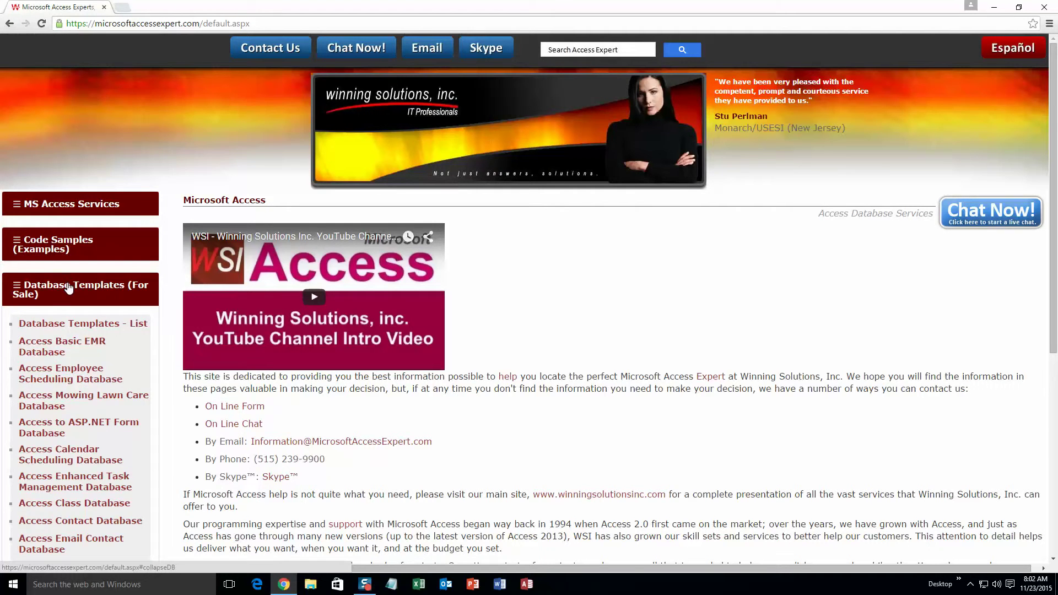
{"action": "left_click", "coordinate": [73, 325]}
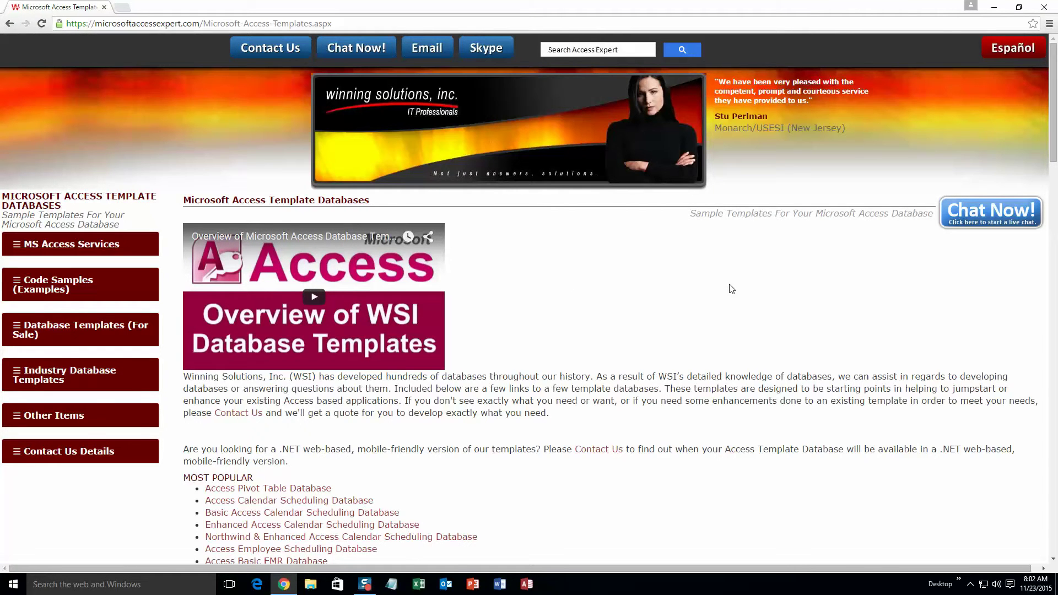
{"action": "scroll", "coordinate": [610, 342], "scroll_direction": "down", "scroll_amount": 3}
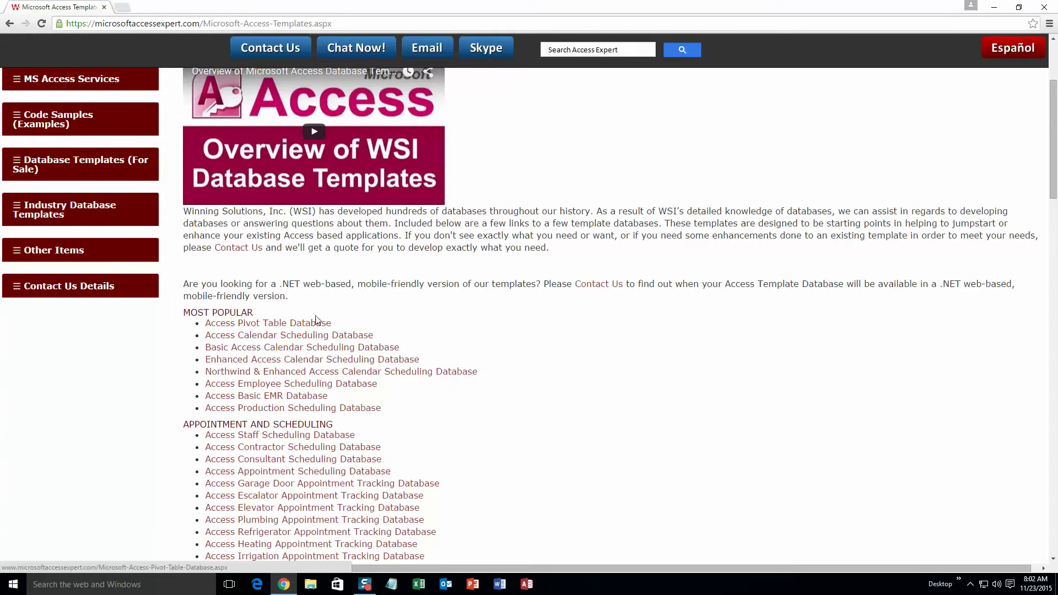
{"action": "scroll", "coordinate": [331, 316], "scroll_direction": "down", "scroll_amount": 4}
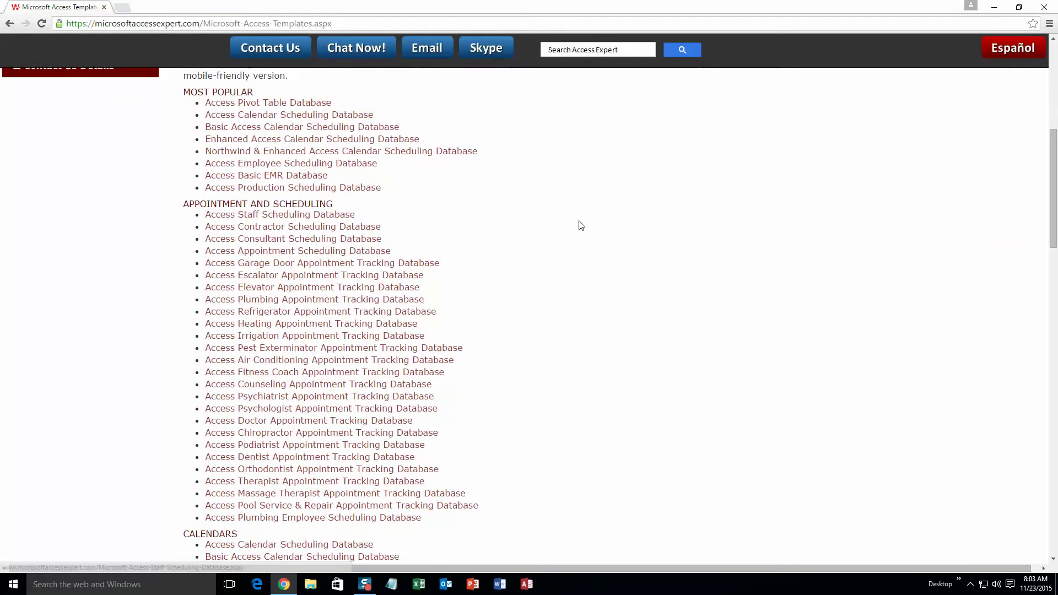
{"action": "scroll", "coordinate": [517, 279], "scroll_direction": "down", "scroll_amount": 1}
{"action": "scroll", "coordinate": [518, 279], "scroll_direction": "down", "scroll_amount": 2}
{"action": "scroll", "coordinate": [490, 291], "scroll_direction": "down", "scroll_amount": 2}
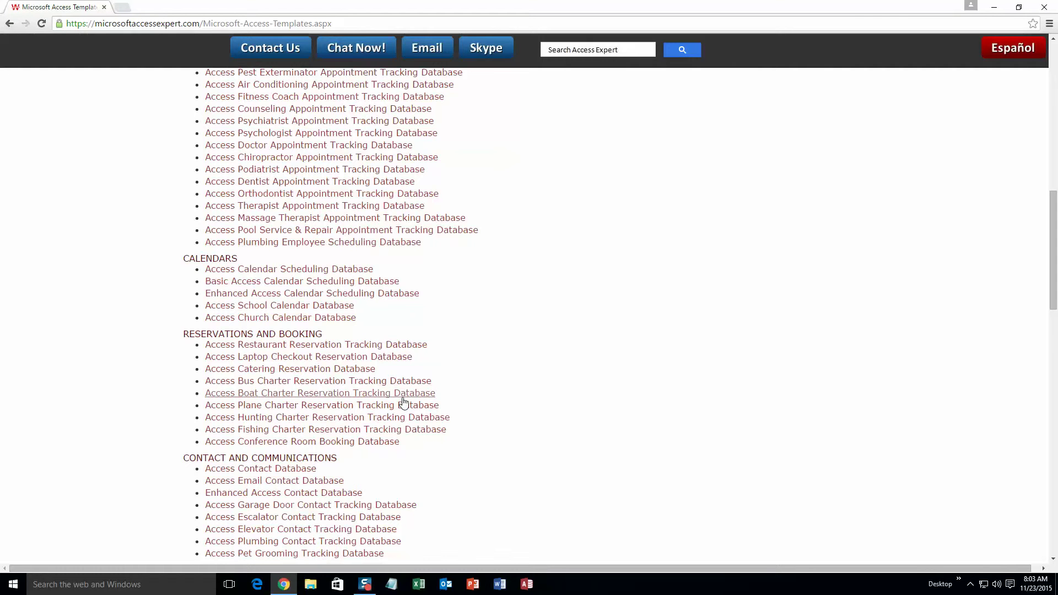
{"action": "scroll", "coordinate": [441, 377], "scroll_direction": "down", "scroll_amount": 3}
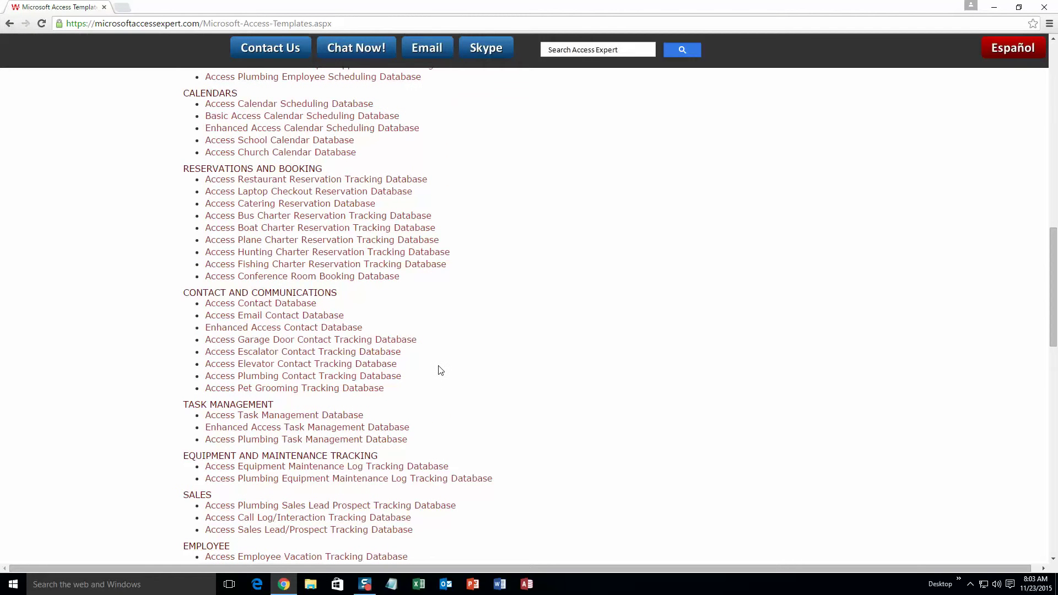
{"action": "scroll", "coordinate": [440, 370], "scroll_direction": "down", "scroll_amount": 2}
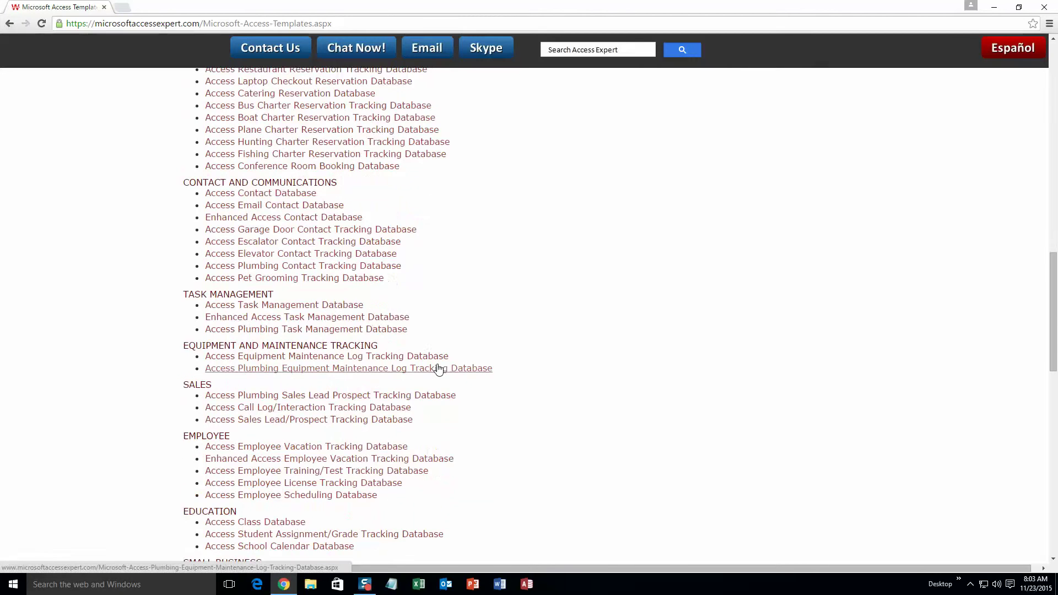
{"action": "scroll", "coordinate": [439, 369], "scroll_direction": "down", "scroll_amount": 1}
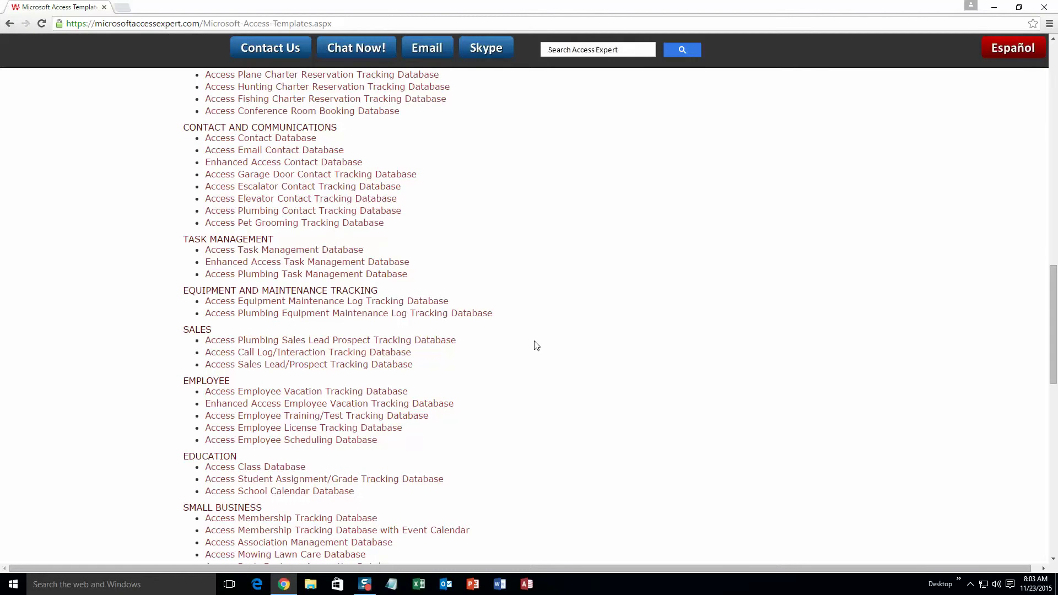
{"action": "scroll", "coordinate": [570, 405], "scroll_direction": "down", "scroll_amount": 3}
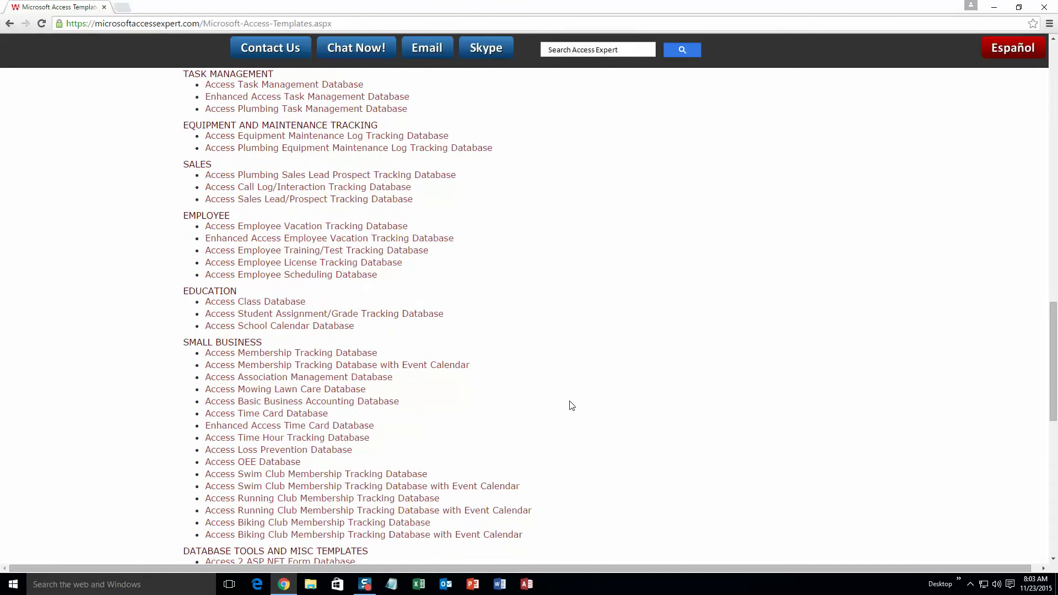
{"action": "scroll", "coordinate": [574, 396], "scroll_direction": "down", "scroll_amount": 4}
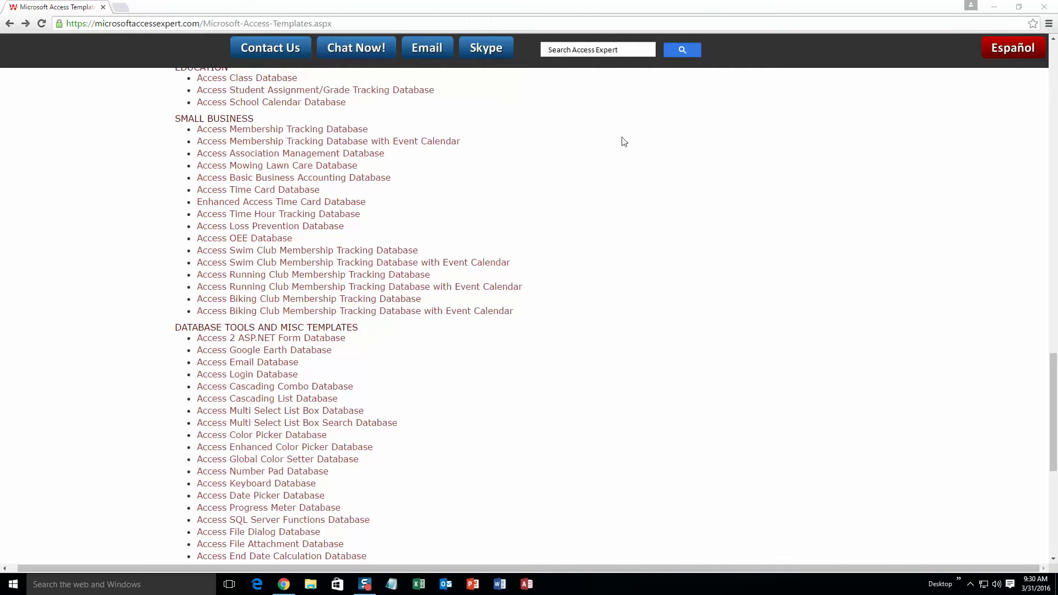
Open the Basic Access Calendar Scheduling Database page from the list
{"action": "scroll", "coordinate": [659, 319], "scroll_direction": "up", "scroll_amount": 18}
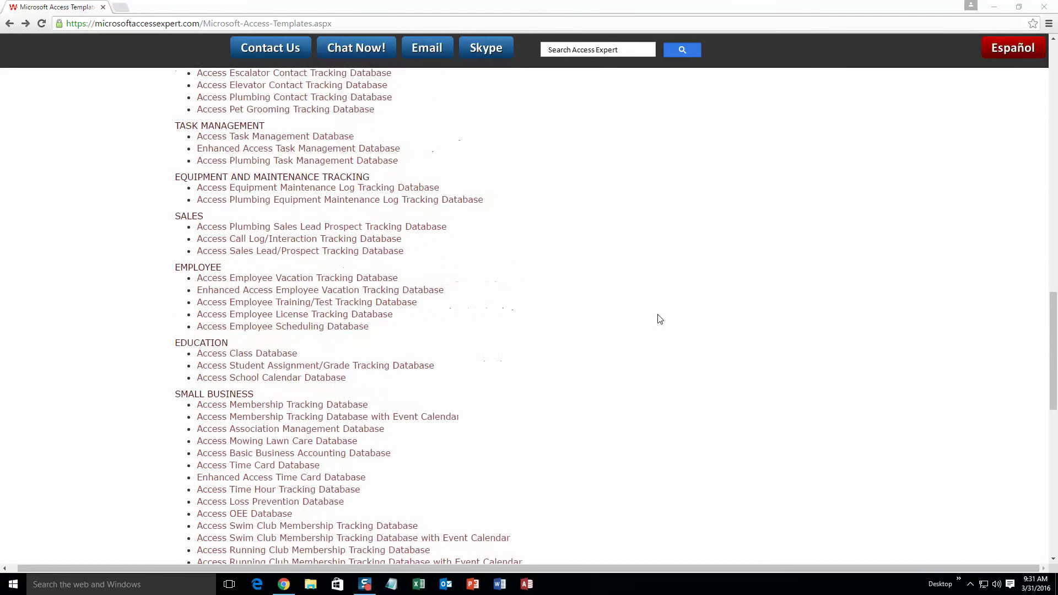
{"action": "scroll", "coordinate": [659, 319], "scroll_direction": "up", "scroll_amount": 3}
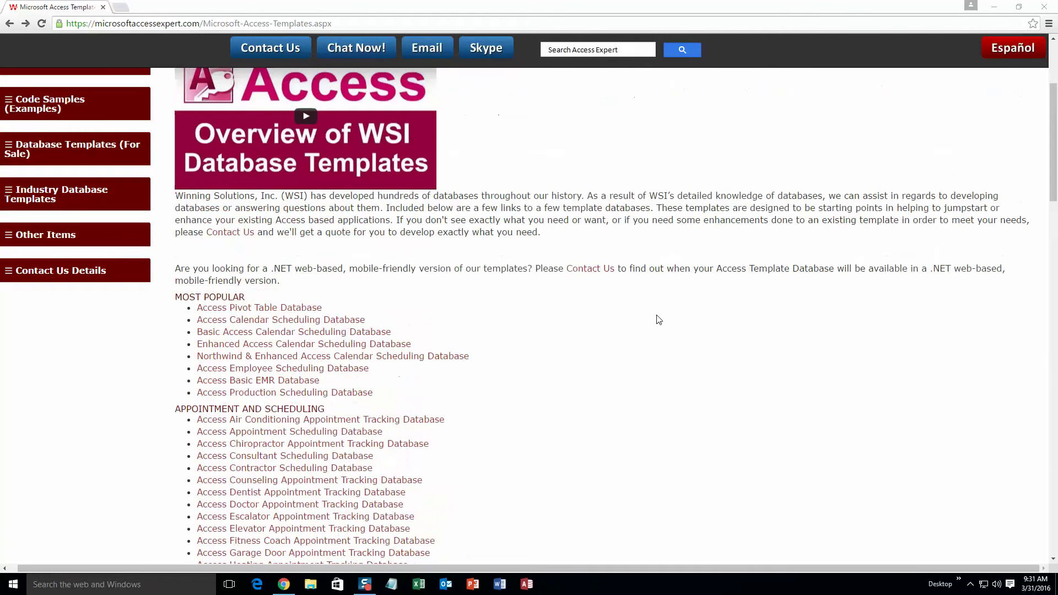
{"action": "left_click", "coordinate": [238, 333]}
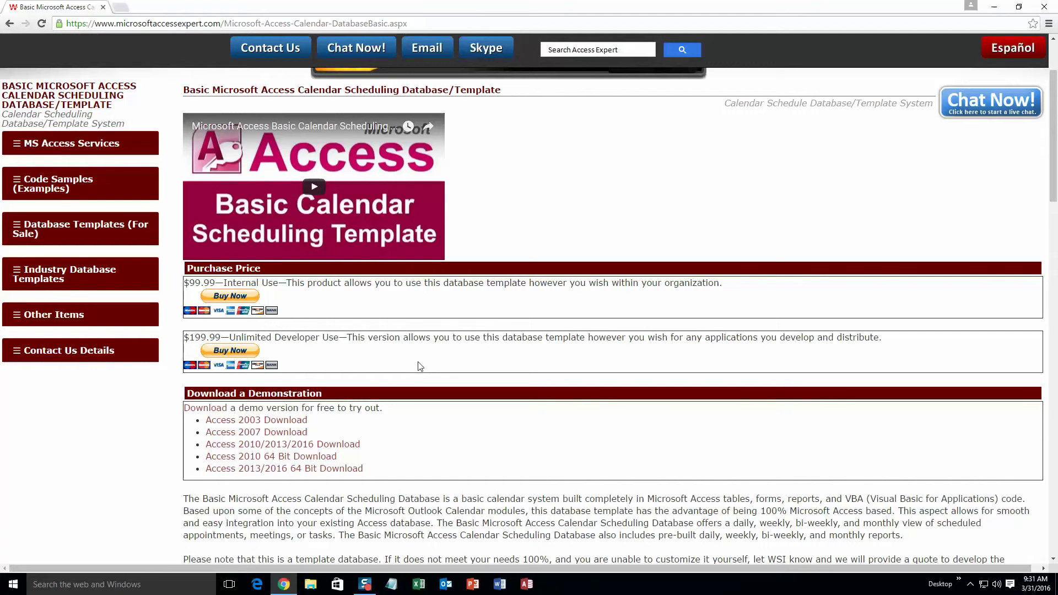
Download the Access 2010/2013/2016 demo zip of the Basic Calendar Scheduling template
{"action": "left_click", "coordinate": [333, 448]}
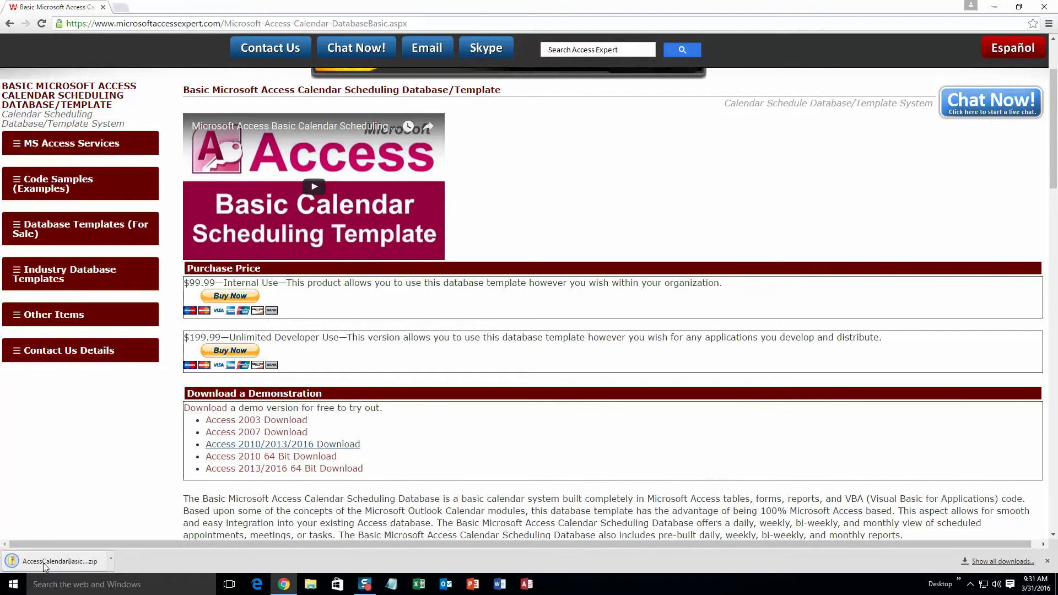
Extract AccessCalendarBasicModernDemo from the zip into Downloads and open it in Access
{"action": "left_click", "coordinate": [43, 563]}
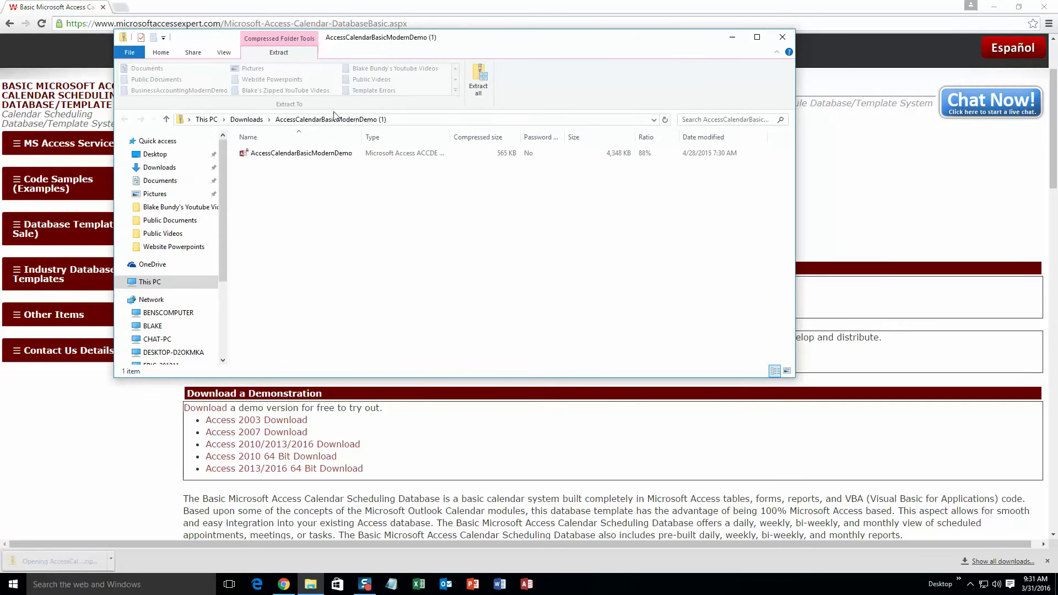
{"action": "left_click", "coordinate": [319, 155]}
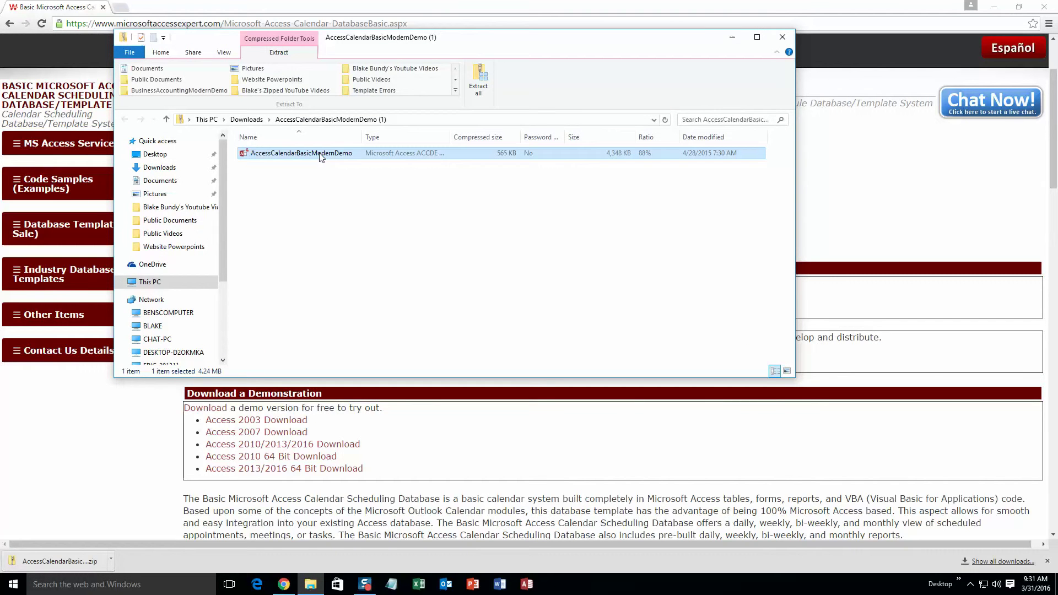
{"action": "left_click", "coordinate": [484, 78]}
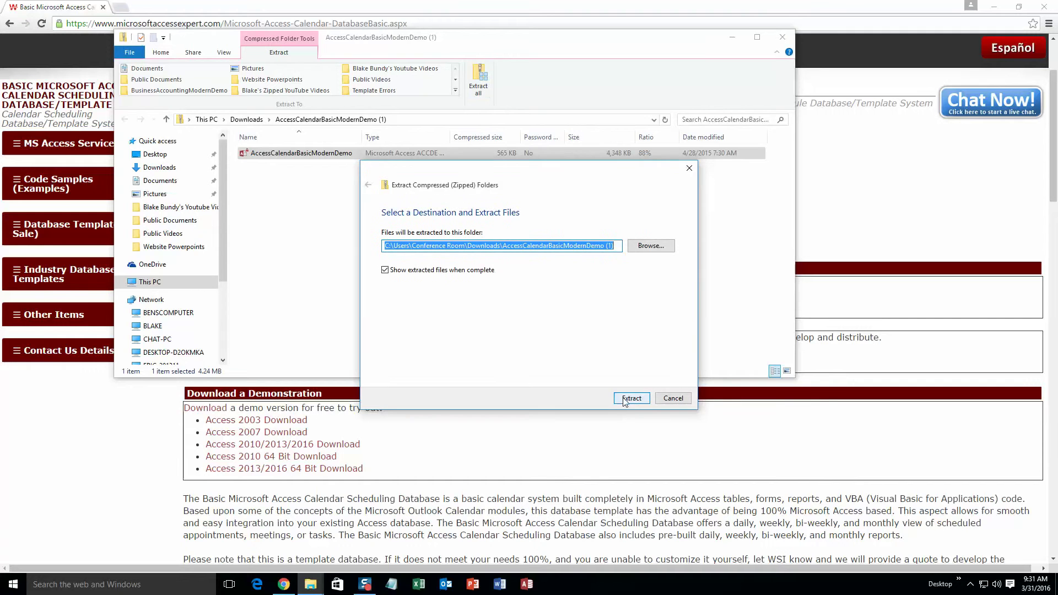
{"action": "left_click", "coordinate": [626, 400]}
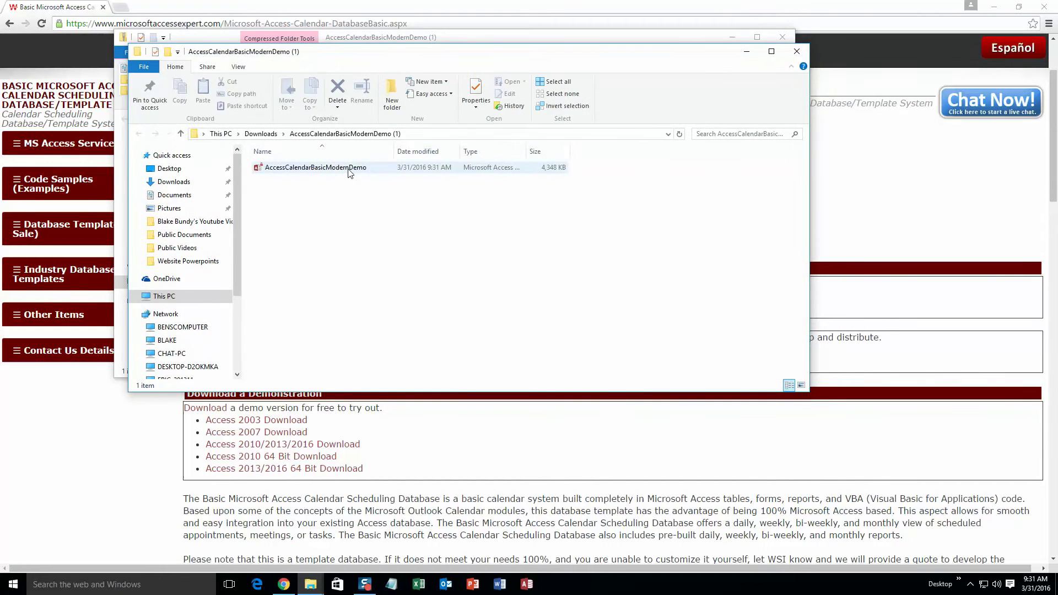
{"action": "double_click", "coordinate": [350, 172]}
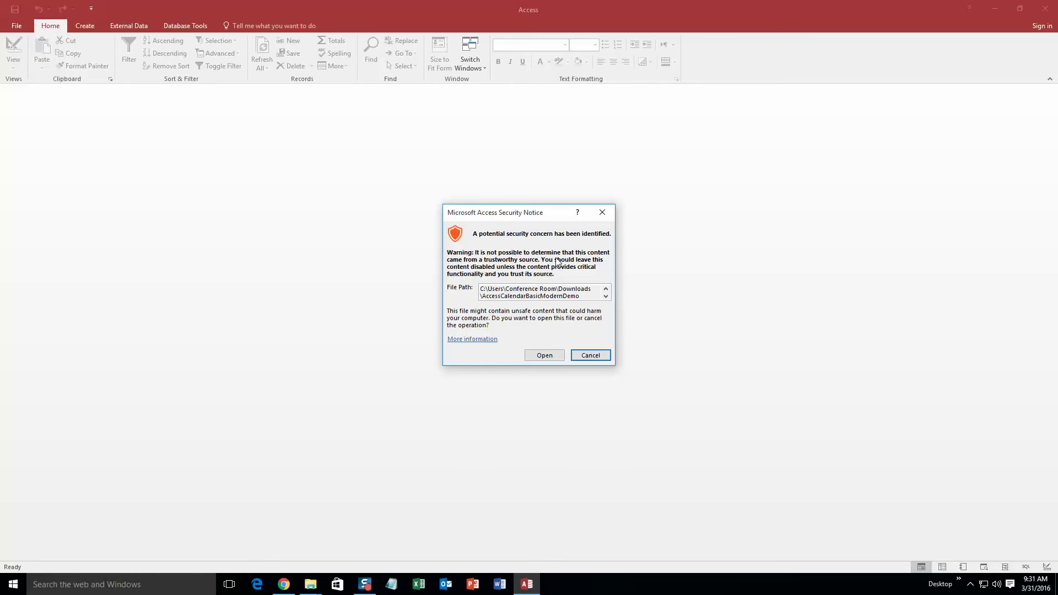
Accept the security warning and close the demo information screen to reach the Main Menu
{"action": "left_click", "coordinate": [552, 358]}
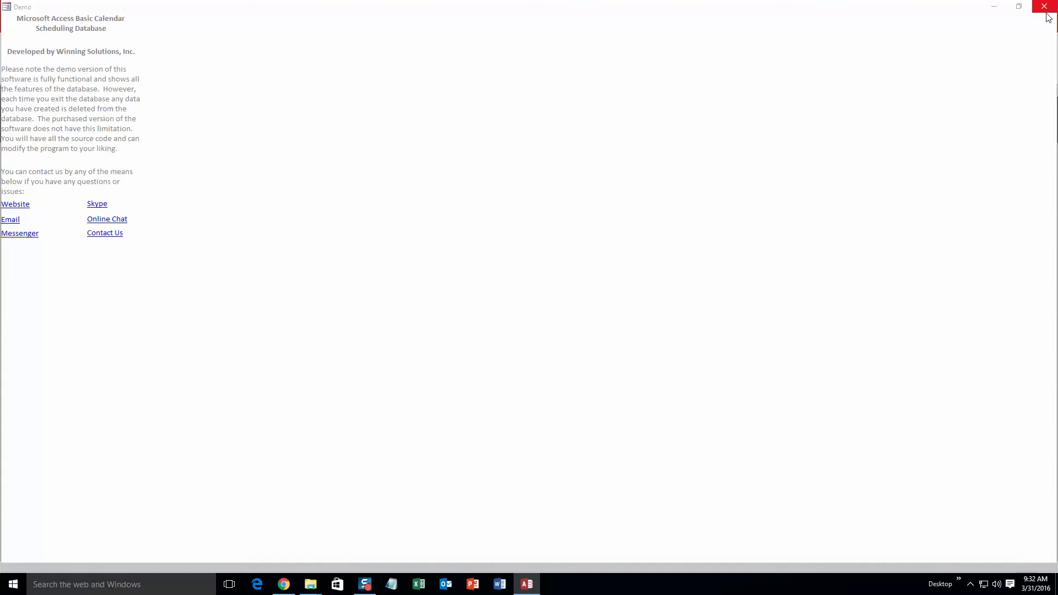
{"action": "left_click", "coordinate": [1045, 8]}
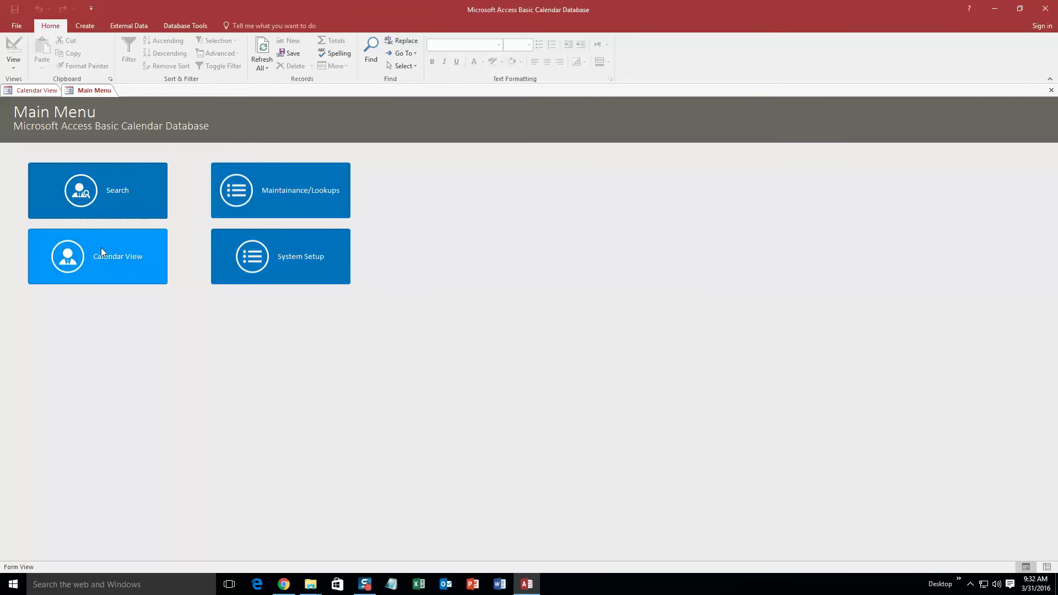
Open Calendar View, cycle through Week, Bi-Weekly and Month, then return to Day for March 28
{"action": "left_click", "coordinate": [52, 257]}
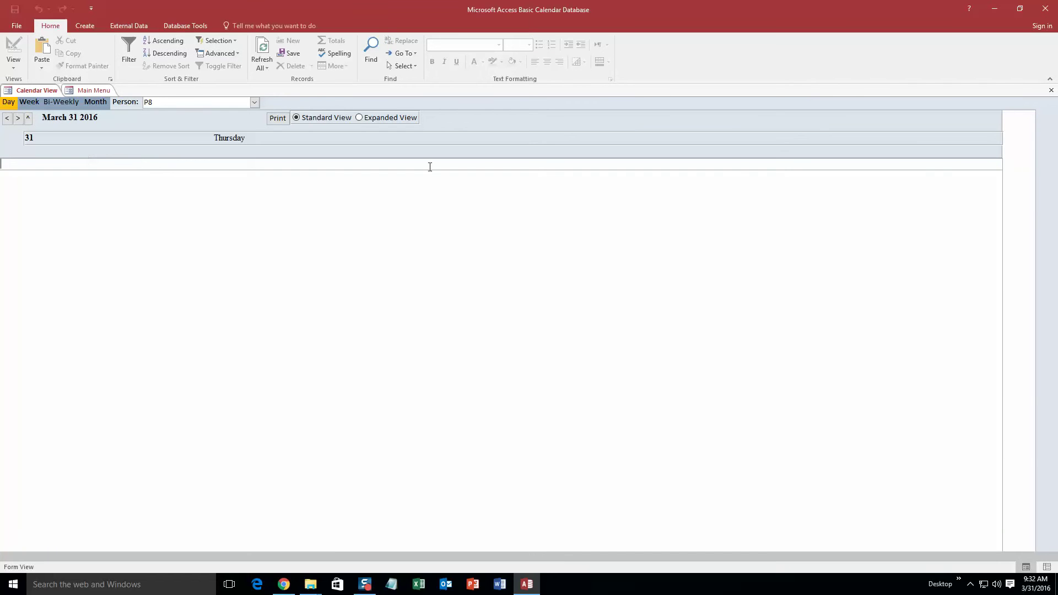
{"action": "left_click", "coordinate": [33, 101]}
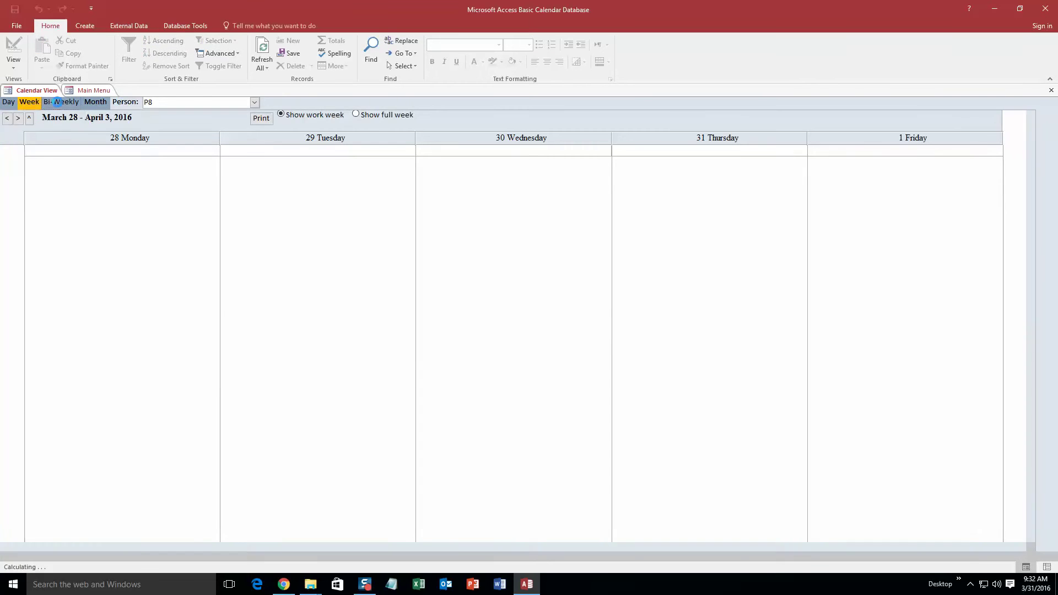
{"action": "left_click", "coordinate": [57, 102]}
{"action": "left_click", "coordinate": [98, 100]}
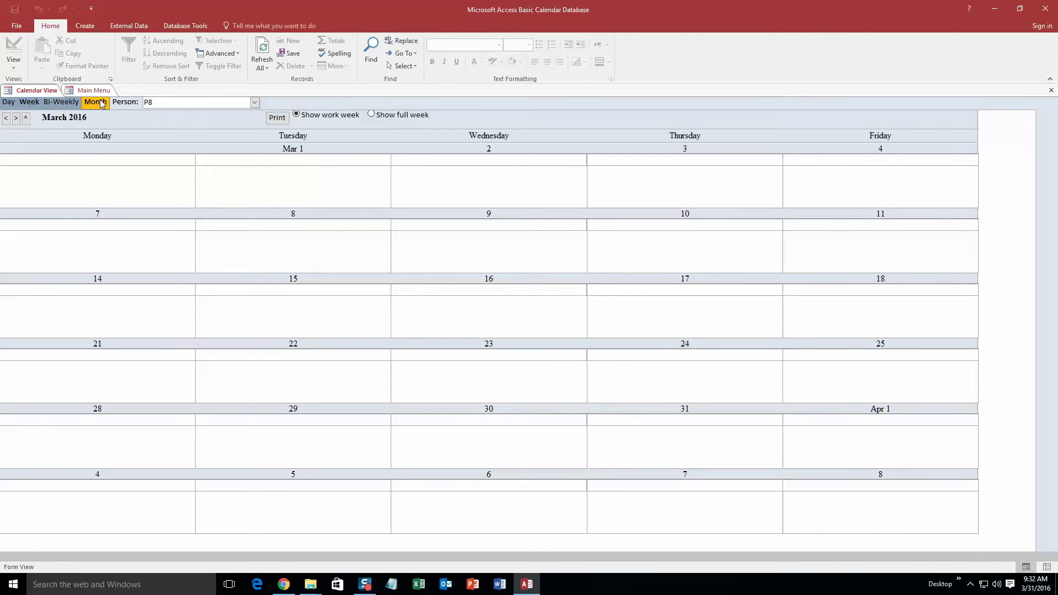
{"action": "left_click", "coordinate": [8, 102]}
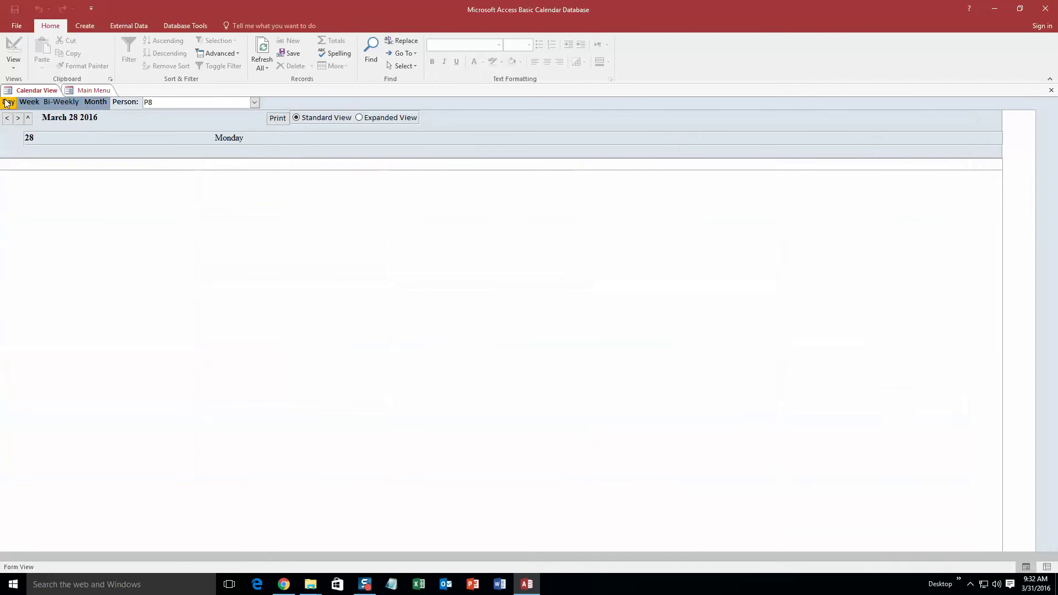
Keep P8 as the person and select the empty note row for March 28
{"action": "left_click", "coordinate": [257, 103]}
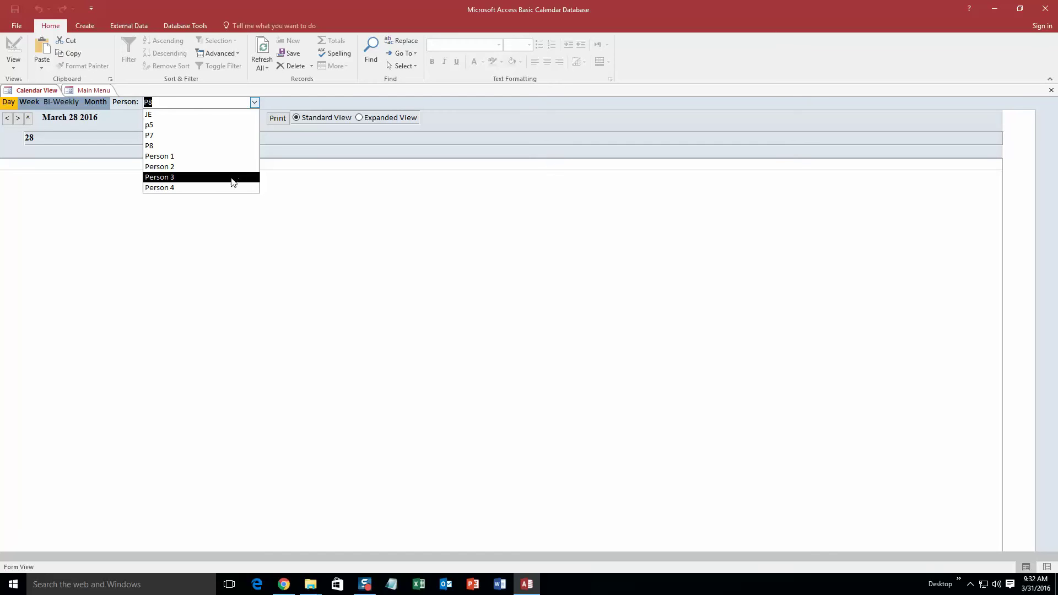
{"action": "left_click", "coordinate": [208, 145]}
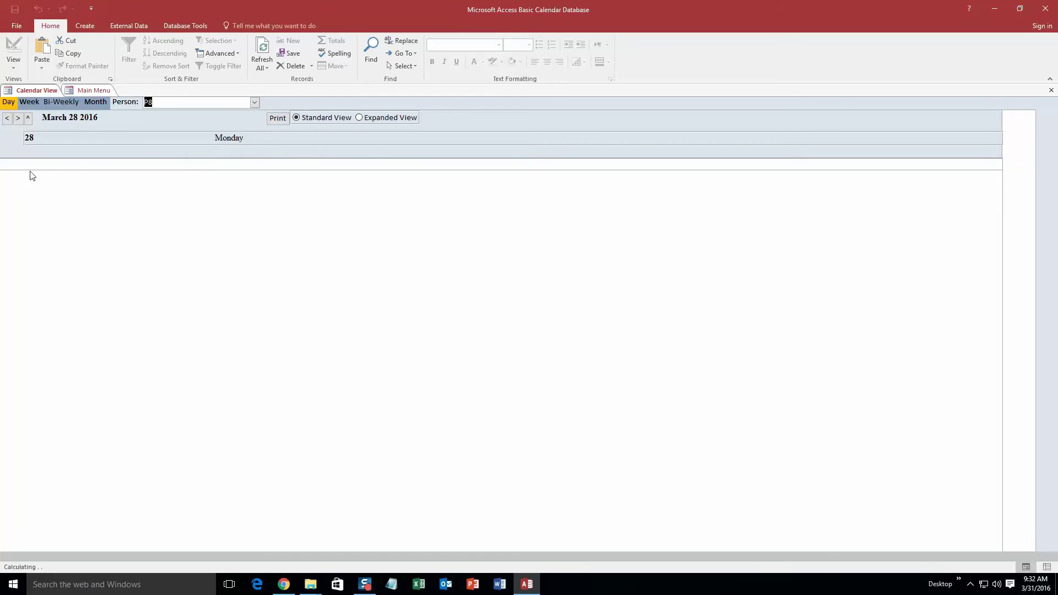
{"action": "left_click", "coordinate": [77, 164]}
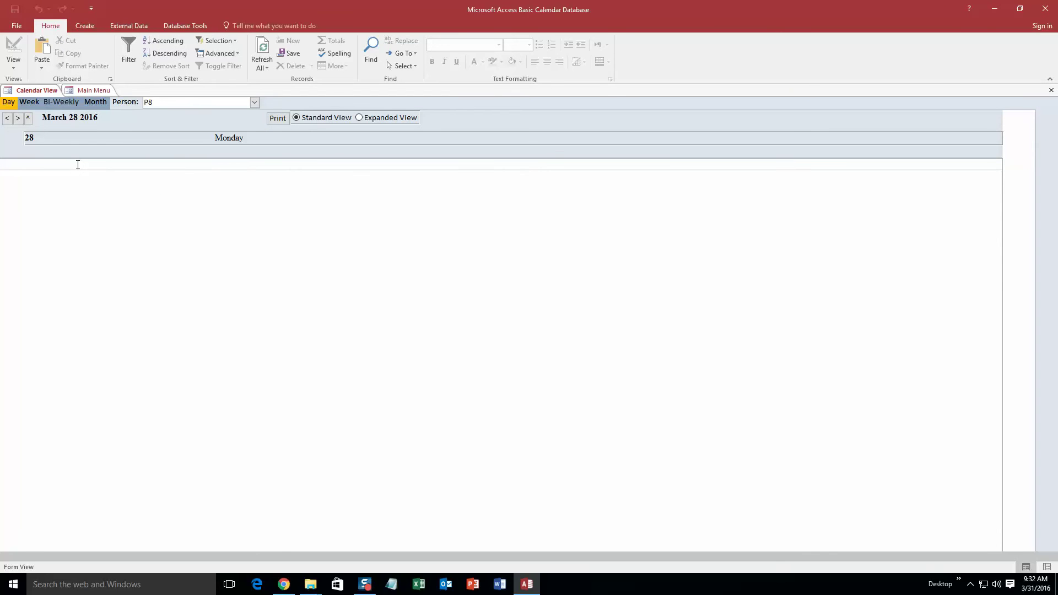
Enter 'Appointment at Donctors office: 11 AM' and 'Homework in class due' as March 28 notes
{"action": "type", "text": "A"}
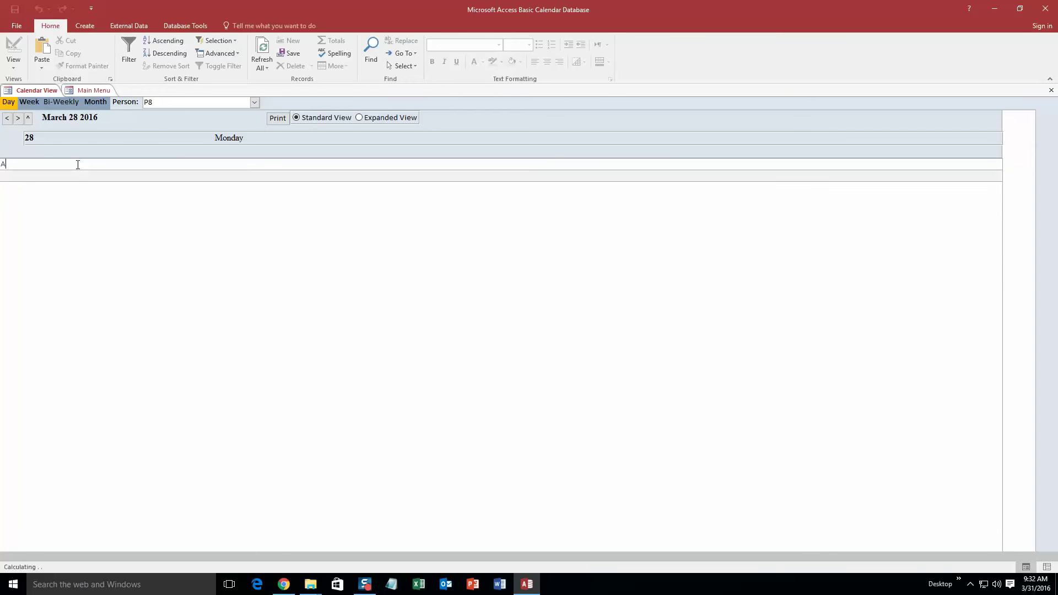
{"action": "type", "text": "ppointment at"}
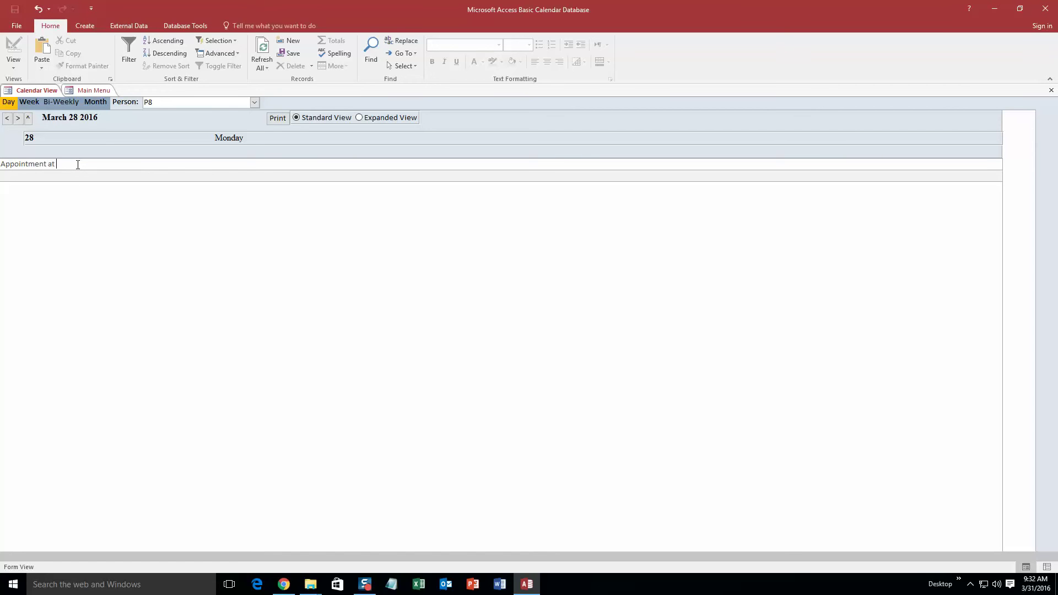
{"action": "type", "text": " Donctors office: 11 AM"}
{"action": "key", "text": "Return"}
{"action": "type", "text": "Homeowkr"}
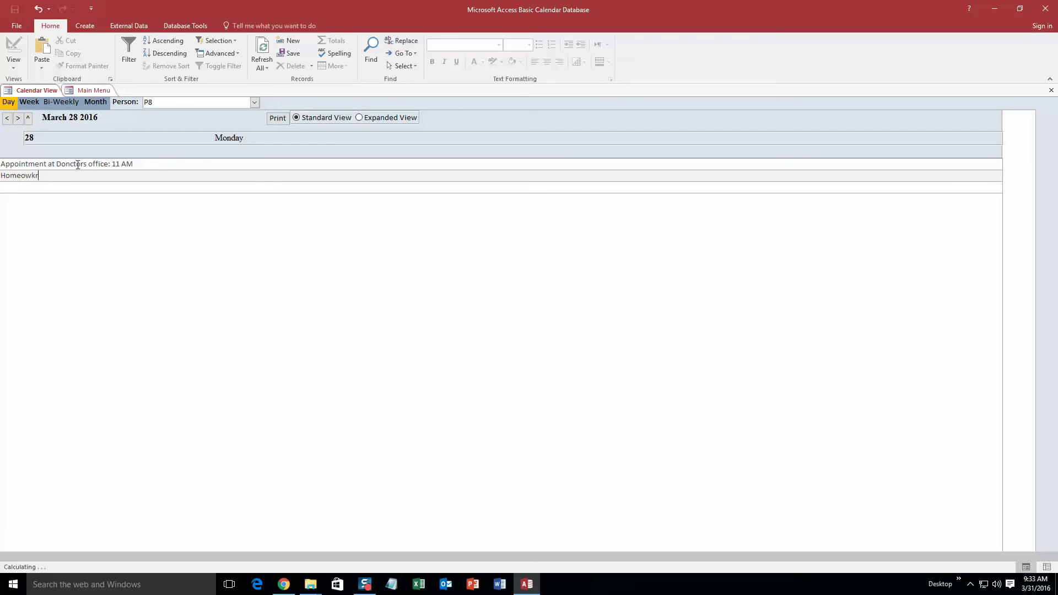
{"action": "key", "text": "BackSpace"}
{"action": "key", "text": "BackSpace"}
{"action": "type", "text": "work in class due"}
Switch to Month view showing both March 28 notes, confirming P8 in the Person list
{"action": "left_click", "coordinate": [94, 103]}
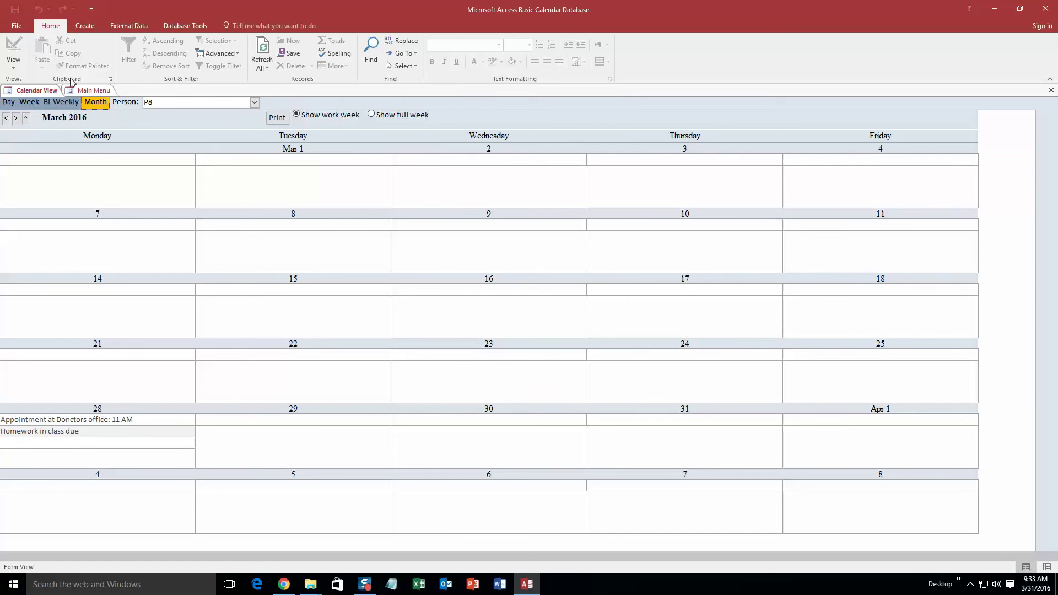
{"action": "right_click", "coordinate": [46, 92]}
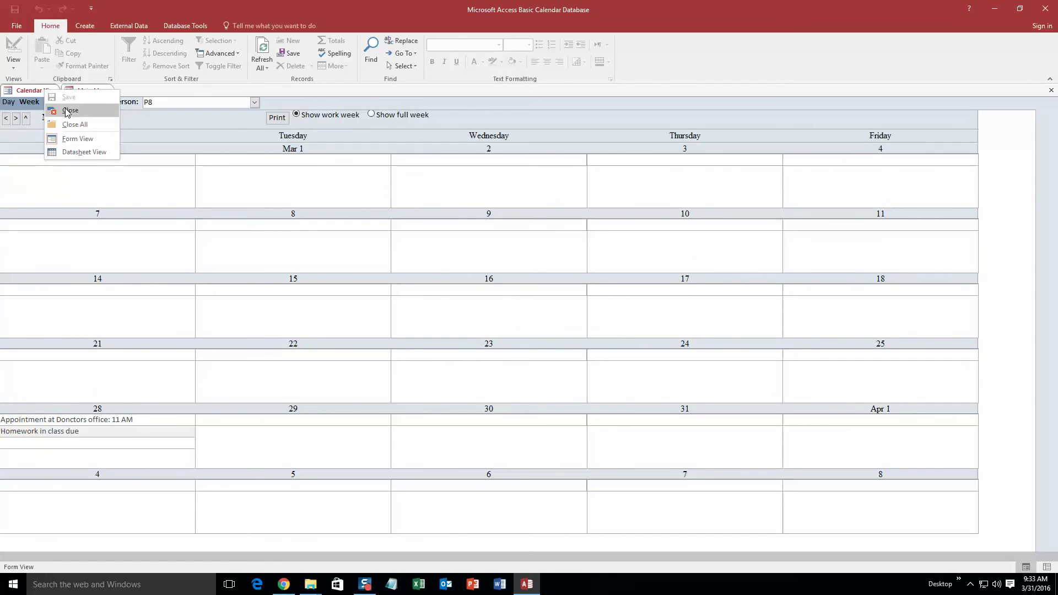
{"action": "left_click", "coordinate": [198, 138]}
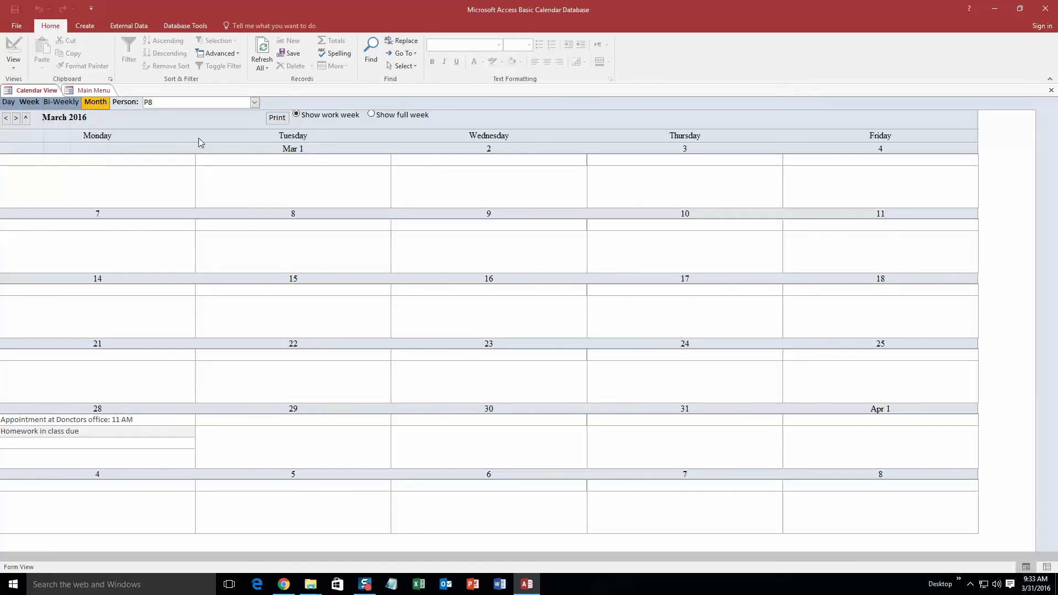
{"action": "left_click", "coordinate": [254, 103]}
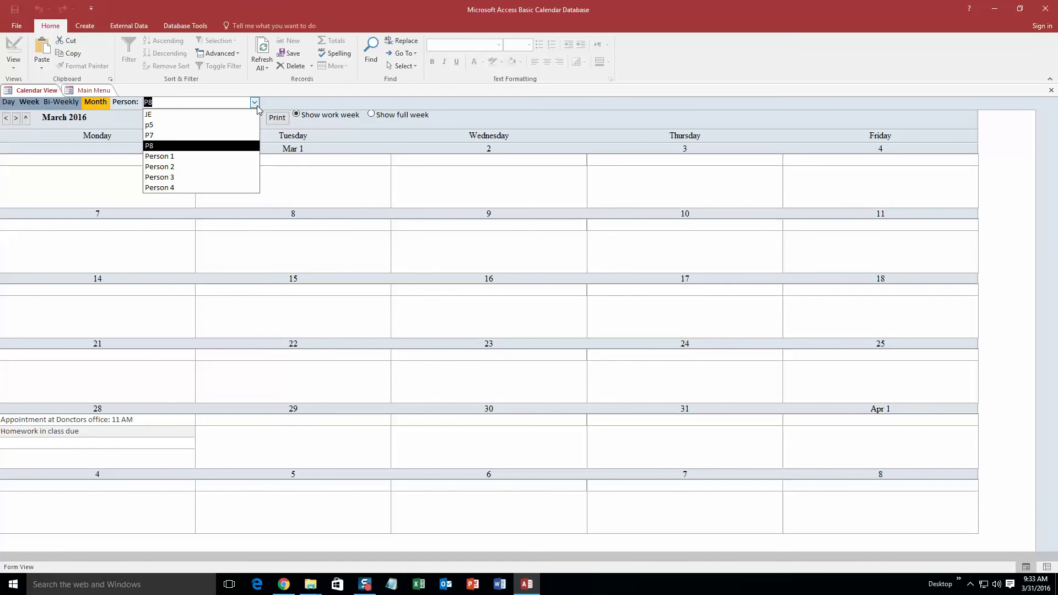
{"action": "left_click", "coordinate": [257, 107]}
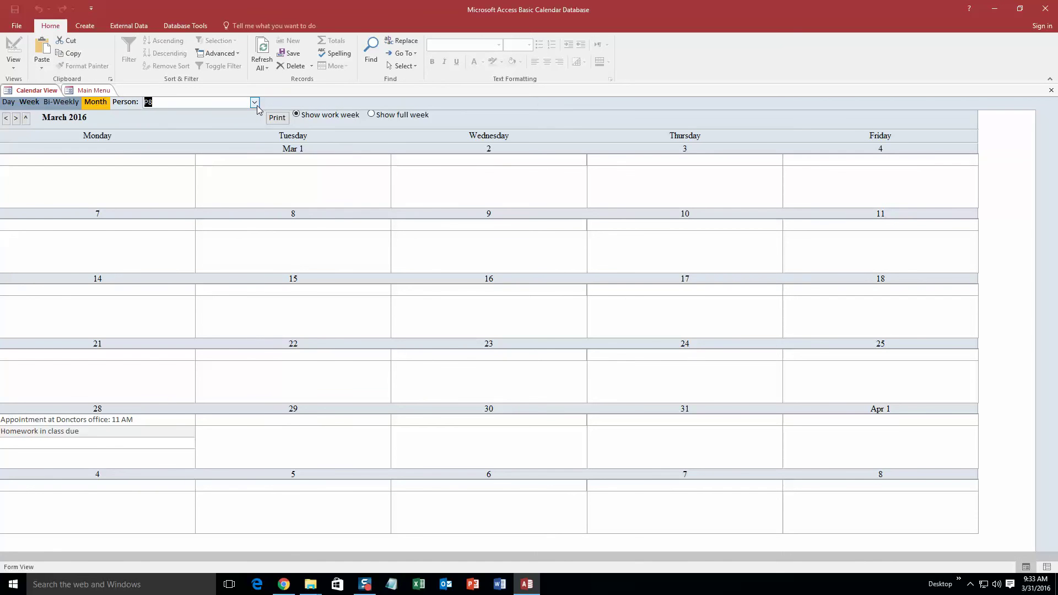
{"action": "left_click", "coordinate": [255, 103]}
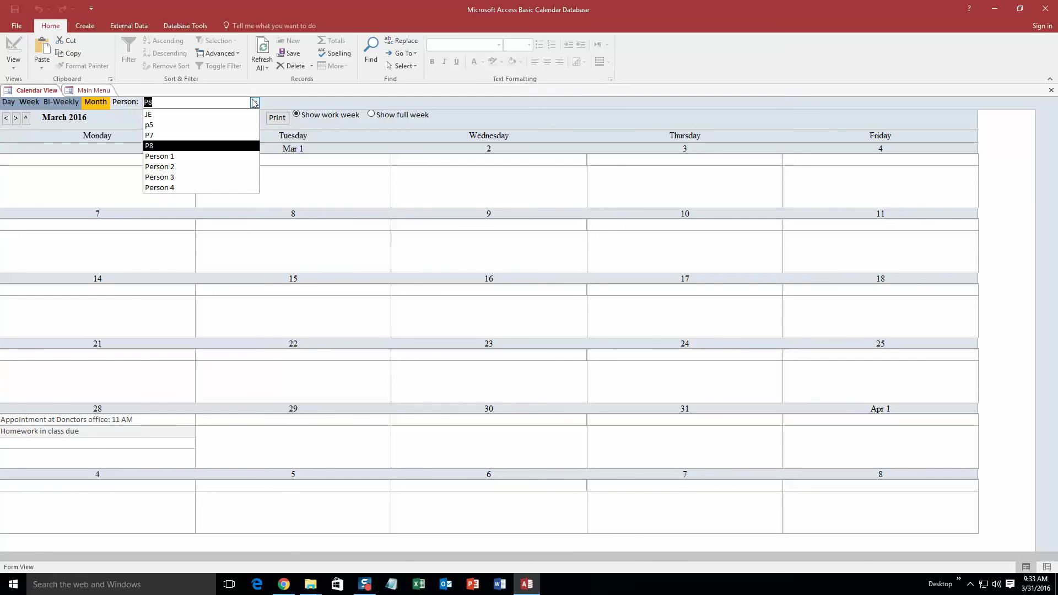
{"action": "left_click", "coordinate": [254, 103]}
Close Calendar View, open Calendar Search and set the Start Date to 3/28/2016
{"action": "right_click", "coordinate": [28, 91]}
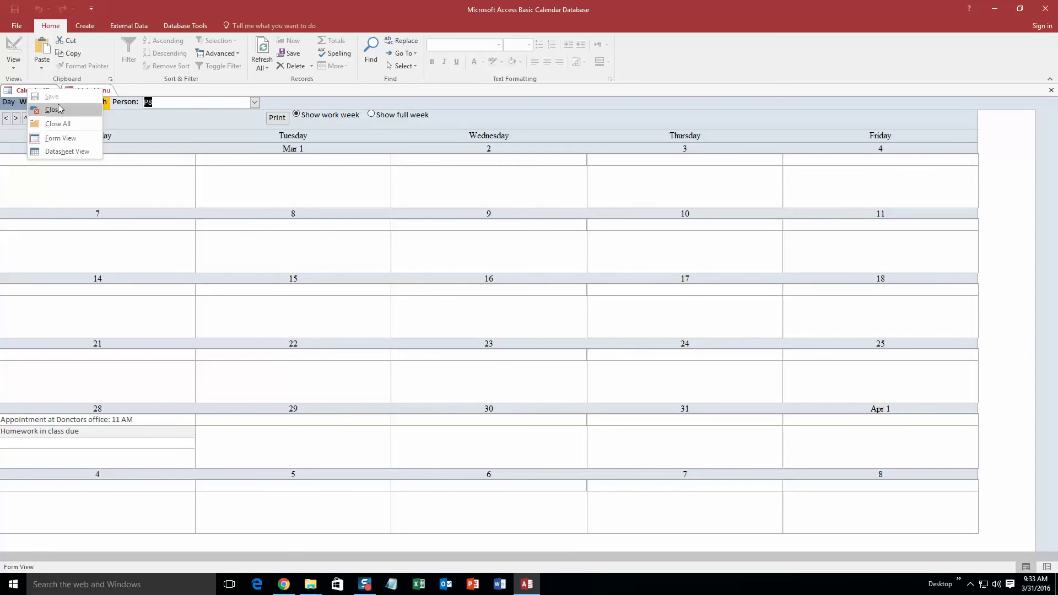
{"action": "left_click", "coordinate": [58, 109]}
{"action": "left_click", "coordinate": [110, 196]}
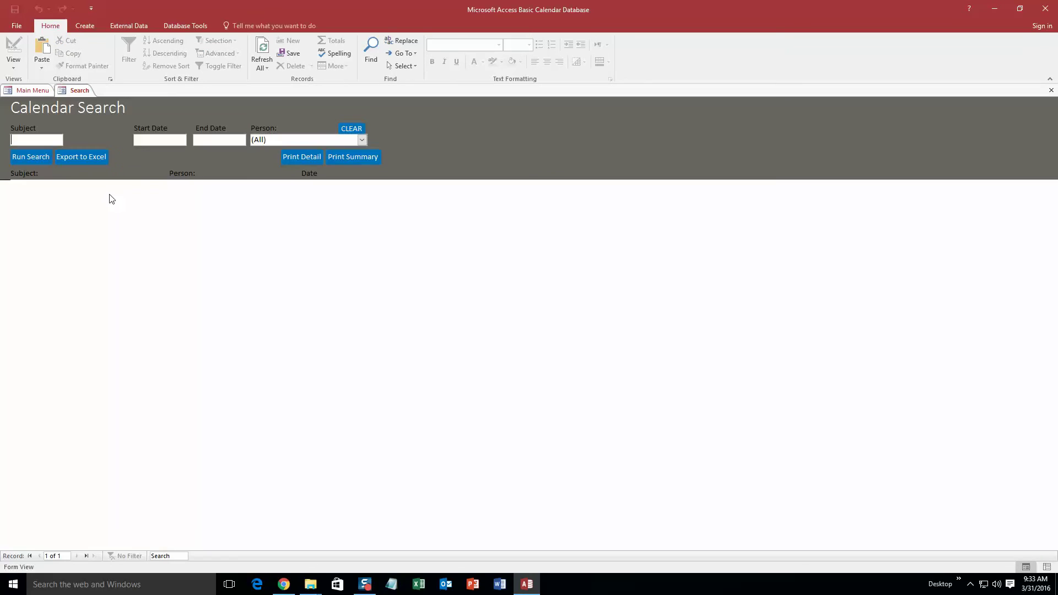
{"action": "left_click", "coordinate": [168, 139]}
{"action": "left_click", "coordinate": [193, 140]}
{"action": "left_click", "coordinate": [123, 204]}
Run the search for all people, then close the Calendar Search form
{"action": "left_click", "coordinate": [29, 158]}
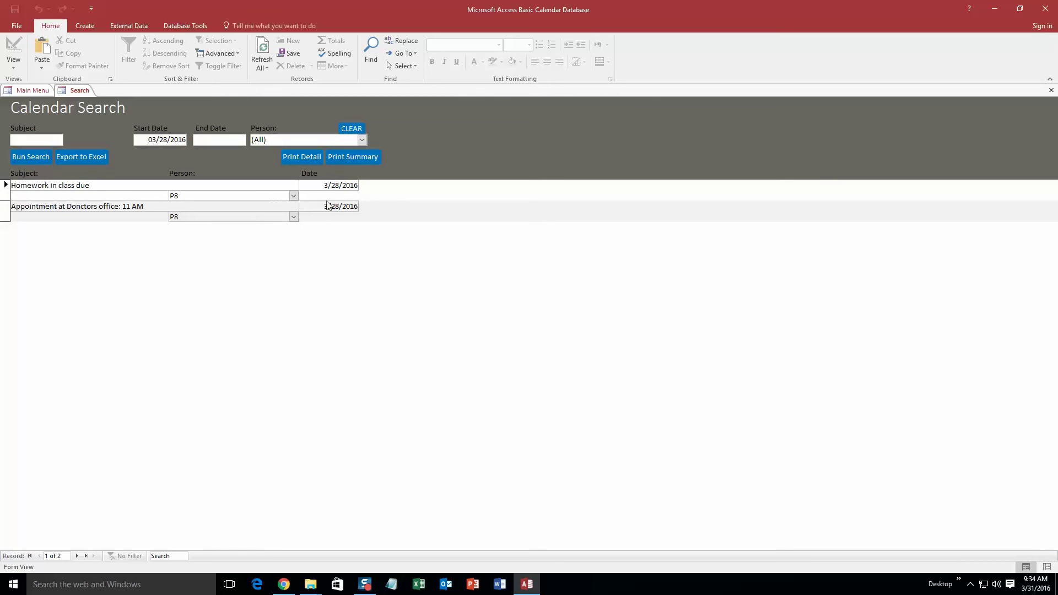
{"action": "left_click", "coordinate": [364, 140]}
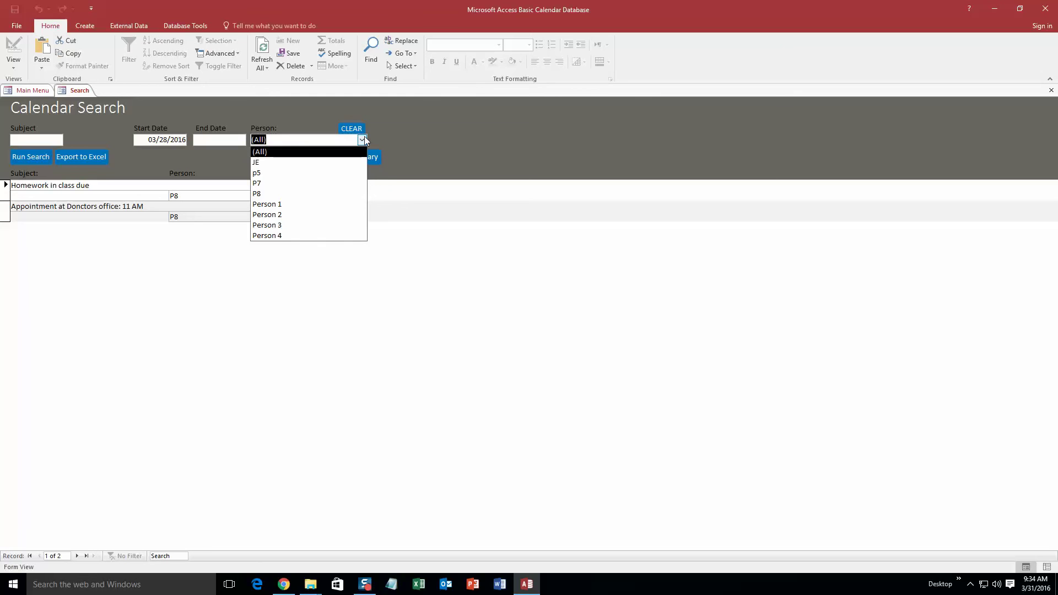
{"action": "left_click", "coordinate": [363, 140]}
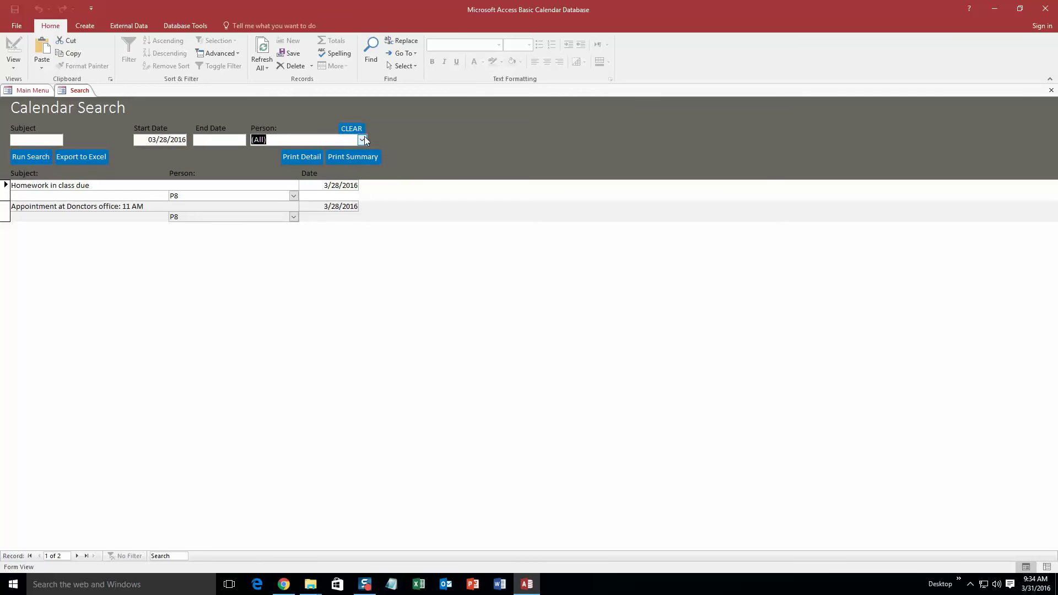
{"action": "right_click", "coordinate": [70, 87]}
{"action": "left_click", "coordinate": [96, 107]}
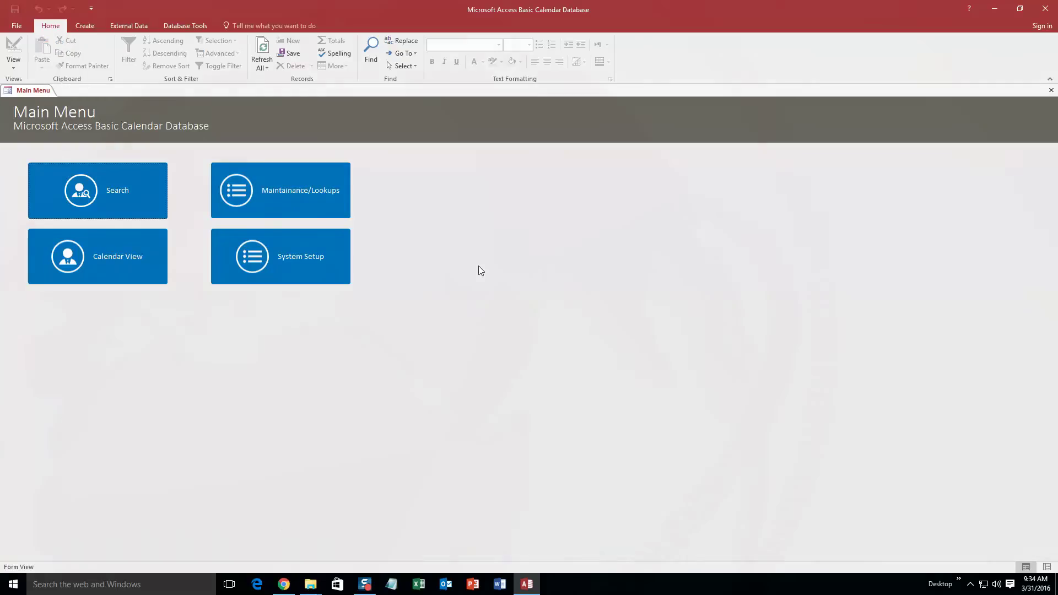